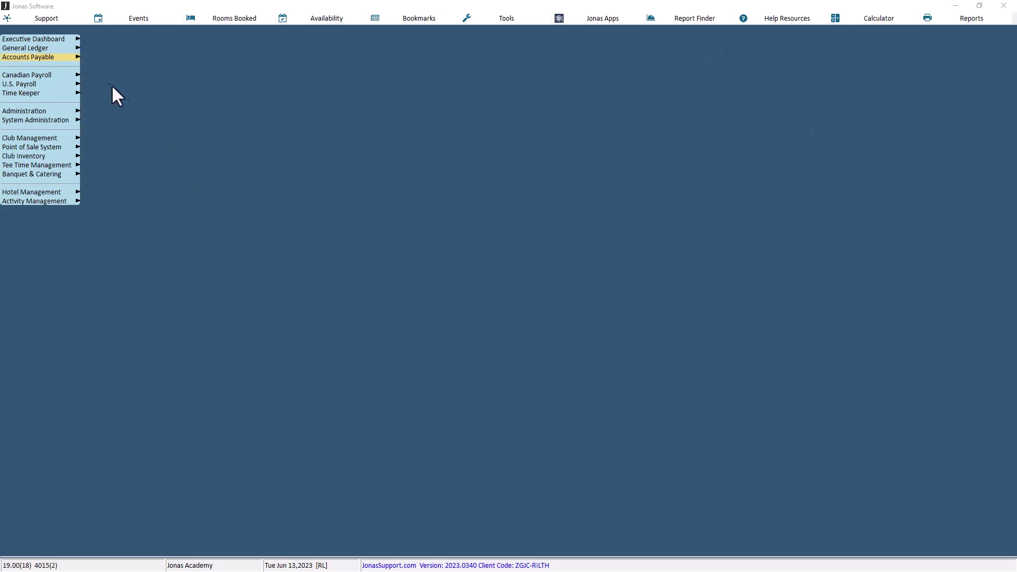
- Open the CSI Paysystems Profile setup under Accounts Payable Interfaces
{"action": "left_click", "coordinate": [77, 56]}
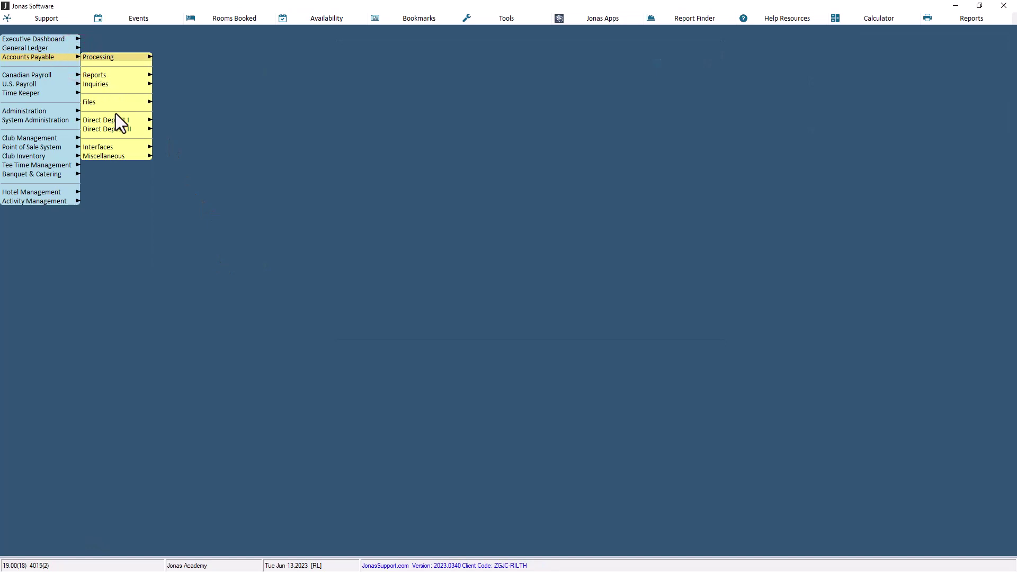
{"action": "left_click", "coordinate": [116, 146]}
{"action": "left_click", "coordinate": [206, 149]}
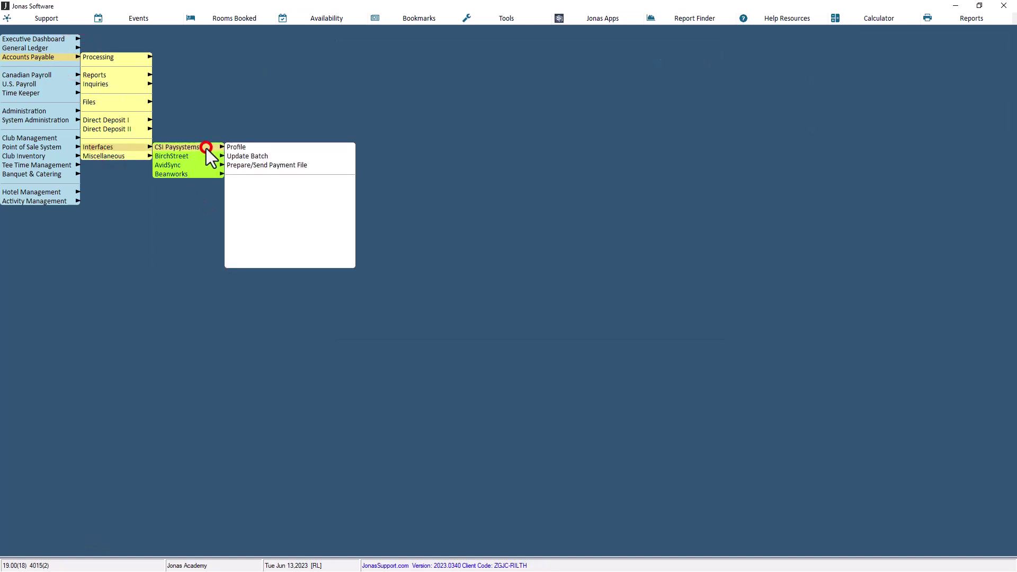
{"action": "left_click", "coordinate": [263, 147]}
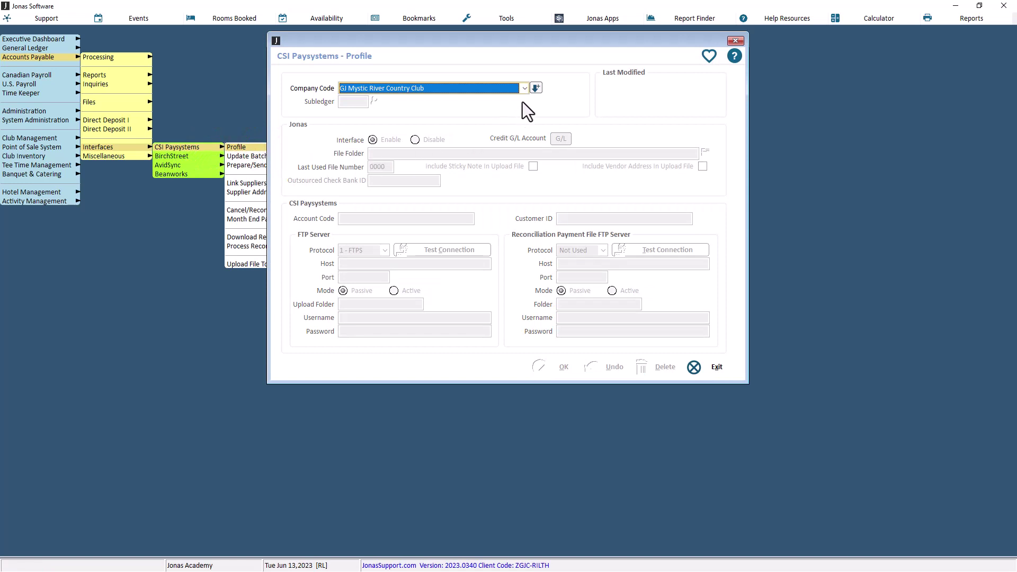
- Load the A/P Accounts Payable Trade profile and temporarily disable its CSI Paysystems interface
{"action": "left_click", "coordinate": [535, 88]}
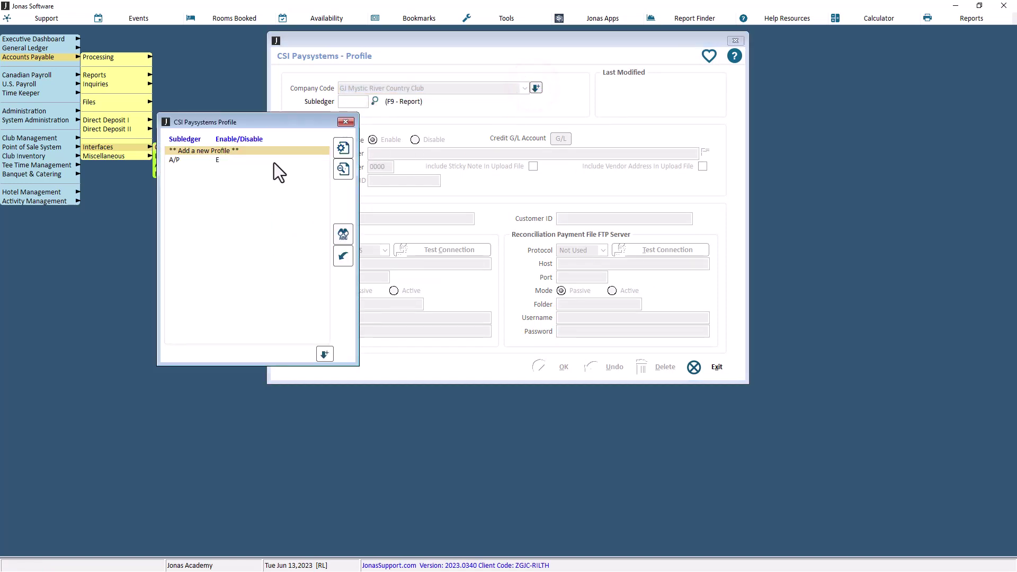
{"action": "double_click", "coordinate": [243, 151]}
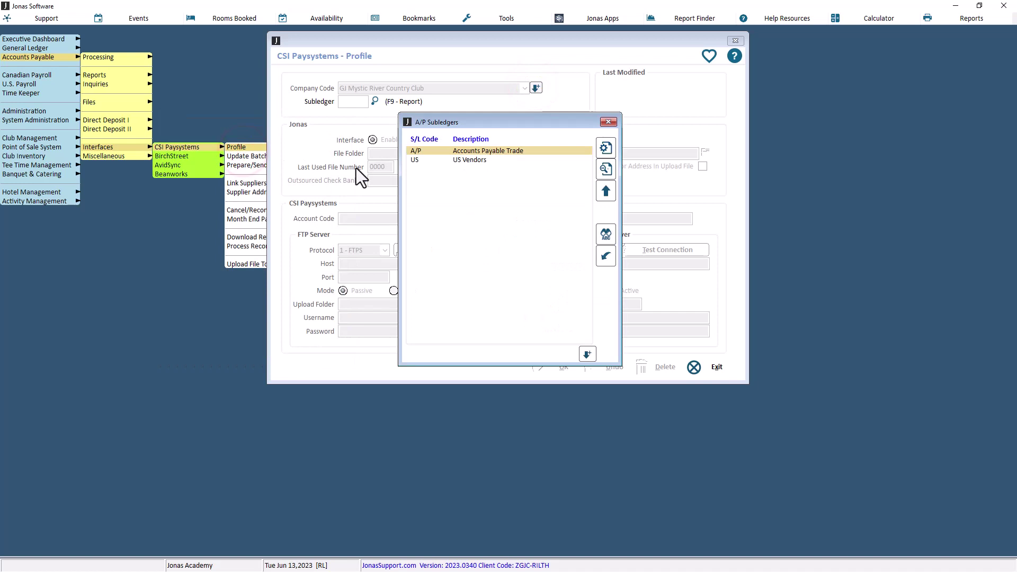
{"action": "double_click", "coordinate": [514, 150]}
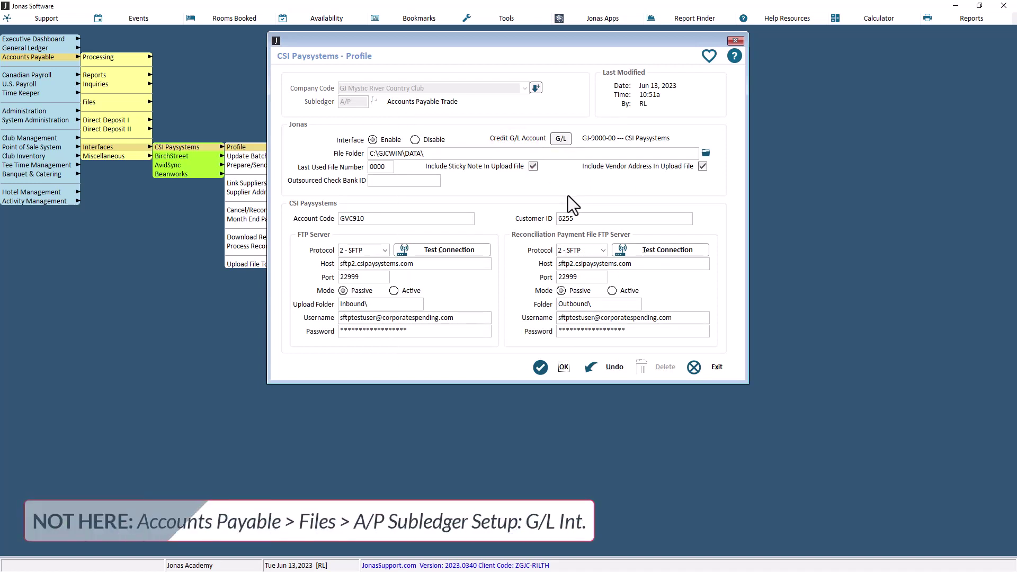
{"action": "left_click", "coordinate": [416, 140]}
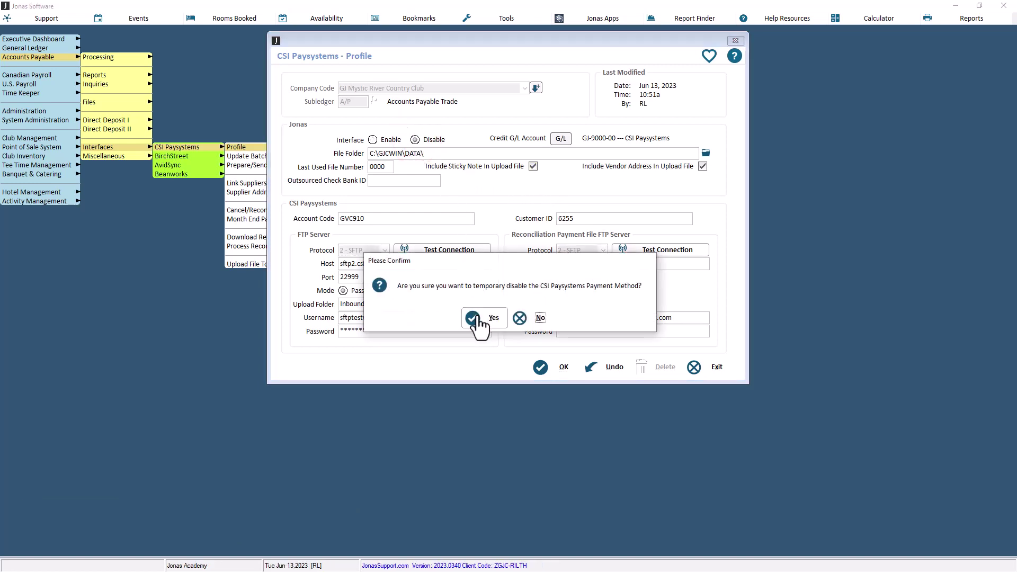
{"action": "left_click", "coordinate": [472, 317]}
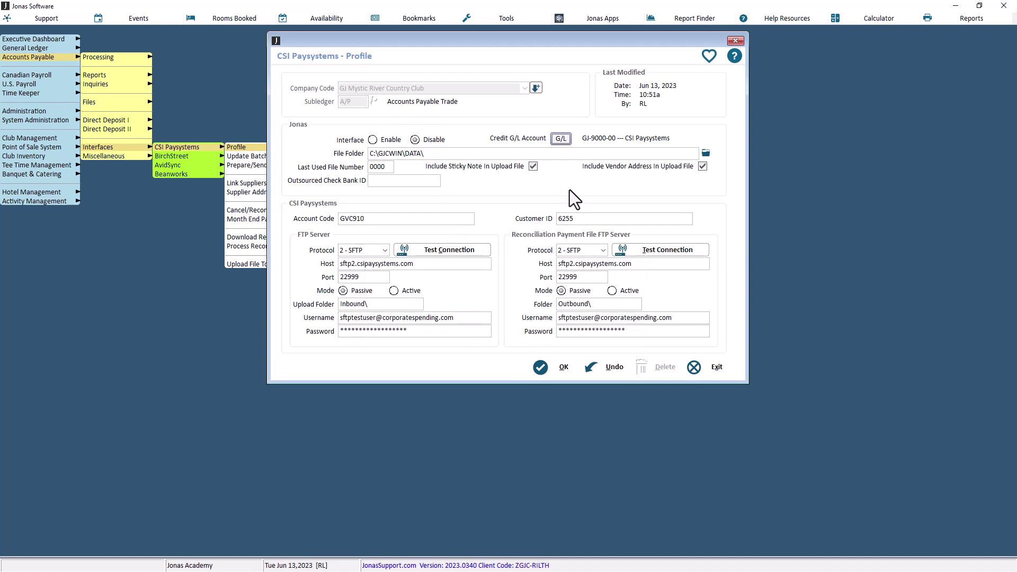
{"action": "left_click", "coordinate": [562, 139]}
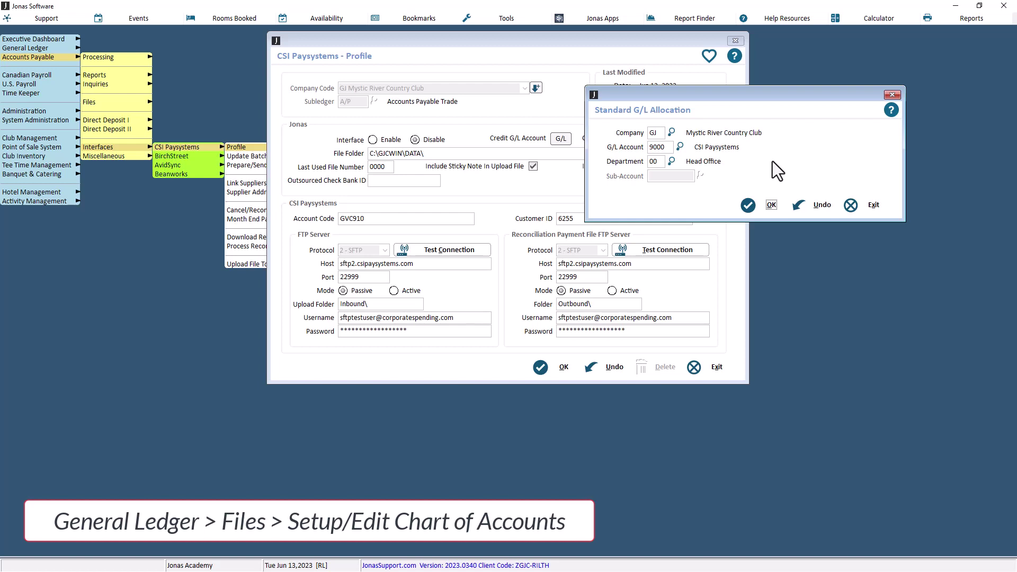
{"action": "left_click", "coordinate": [770, 204]}
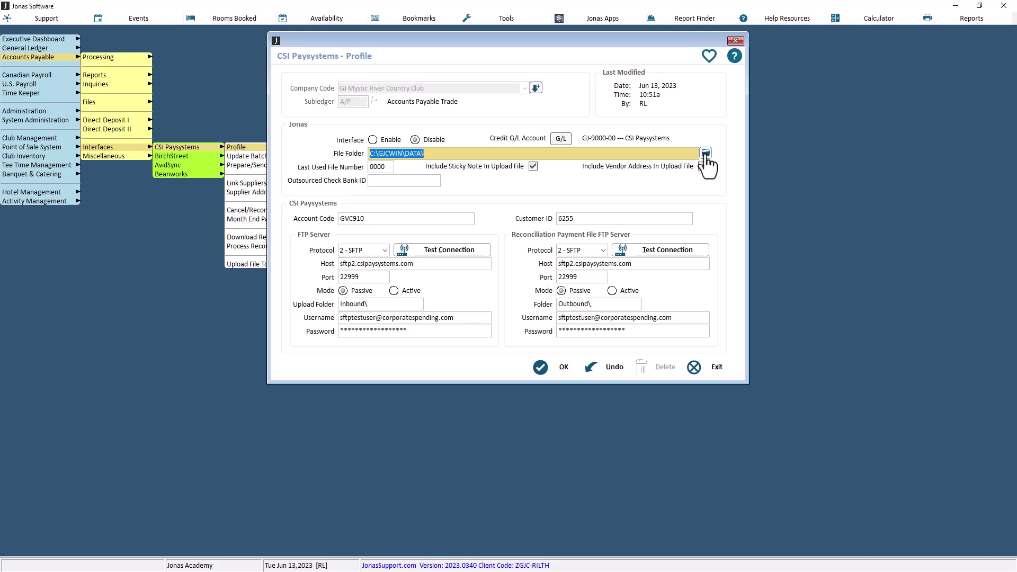
{"action": "left_click", "coordinate": [390, 168]}
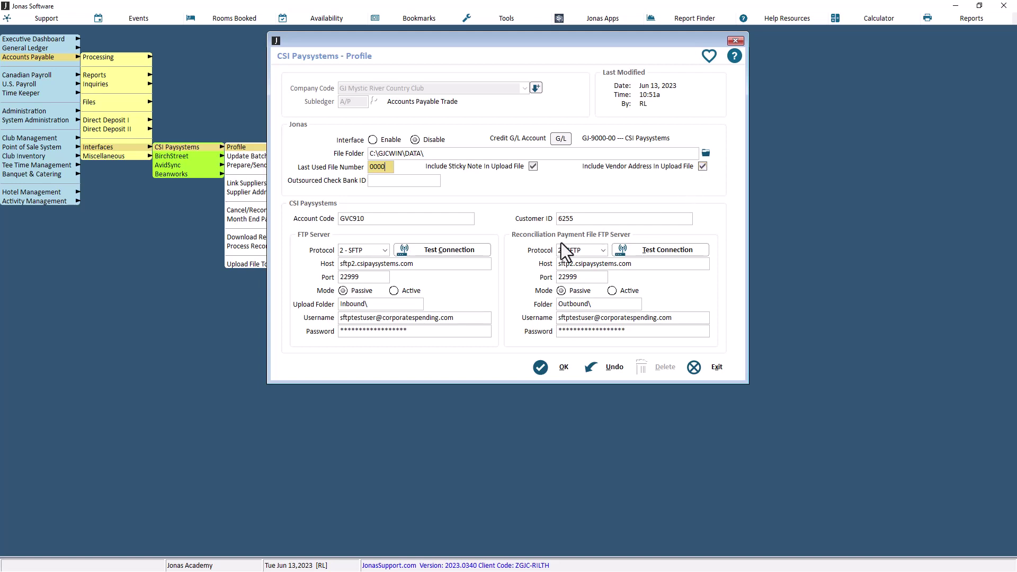
{"action": "left_click", "coordinate": [437, 218]}
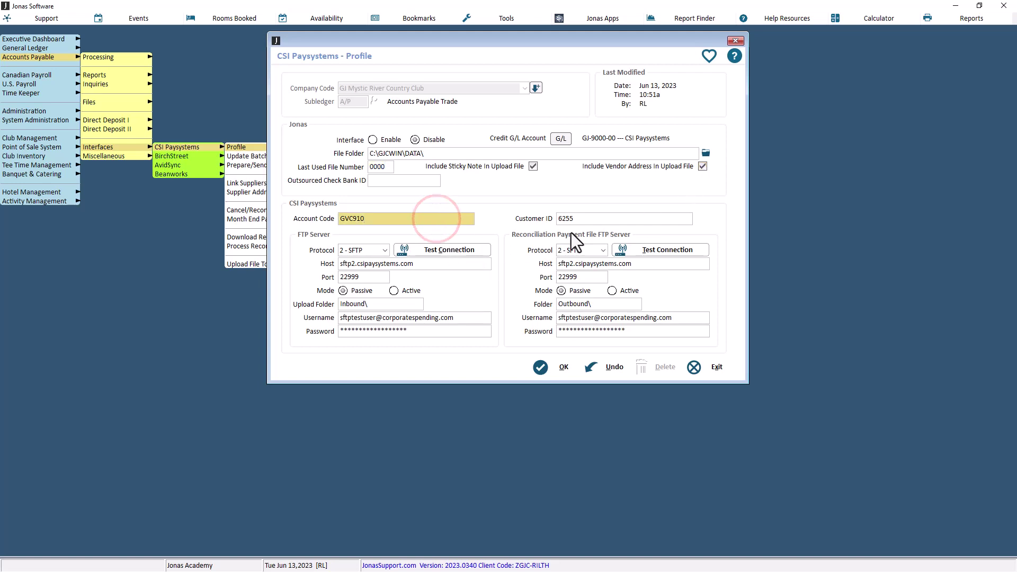
{"action": "left_click", "coordinate": [584, 218]}
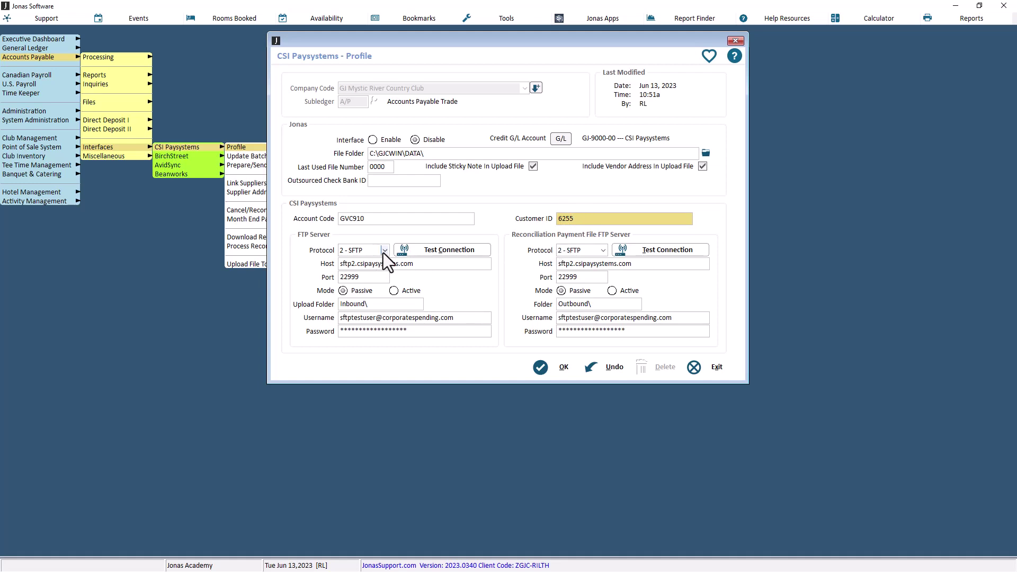
{"action": "left_click", "coordinate": [426, 265]}
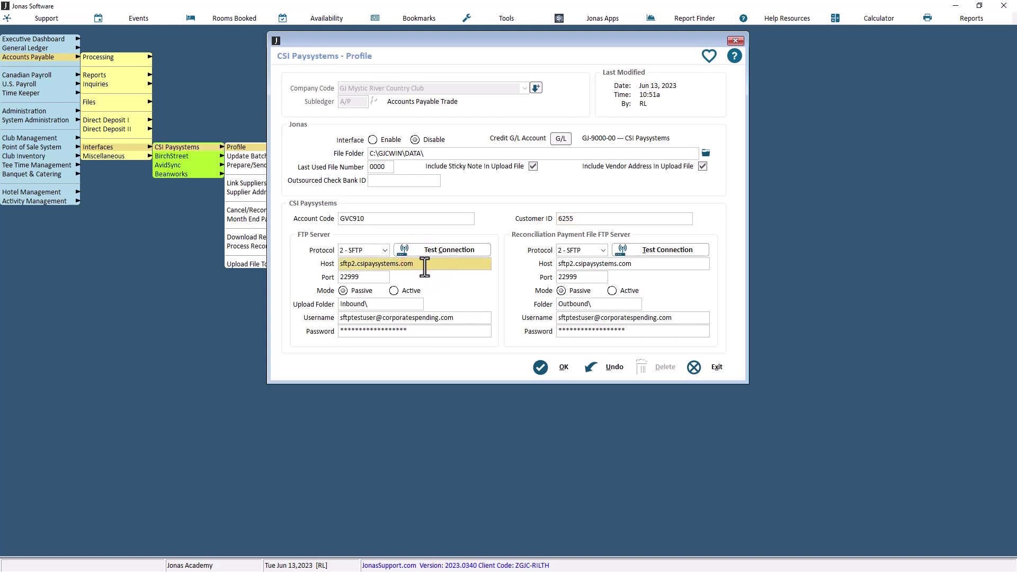
{"action": "left_click", "coordinate": [374, 277]}
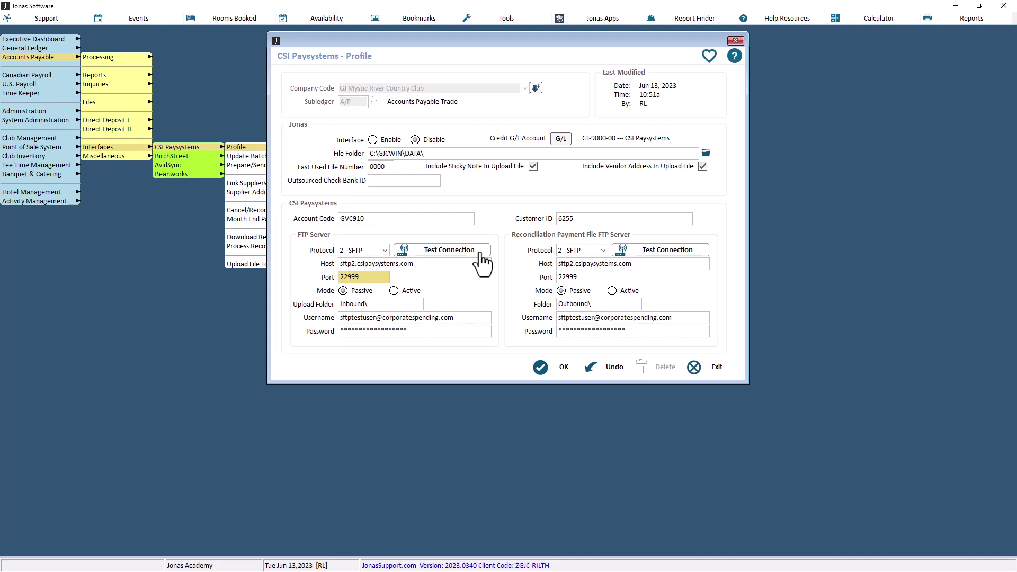
{"action": "left_click", "coordinate": [374, 304]}
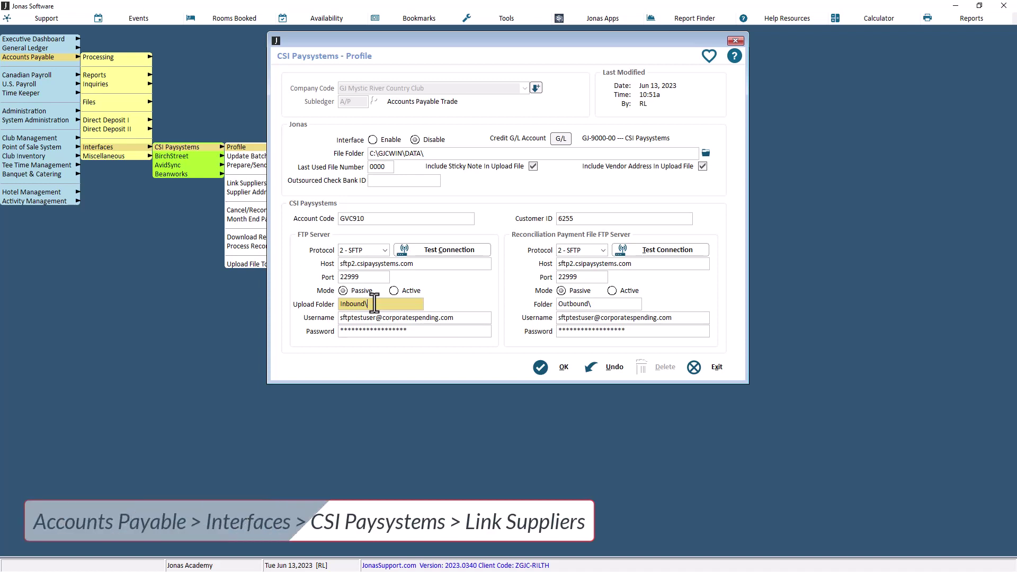
{"action": "left_click", "coordinate": [473, 320]}
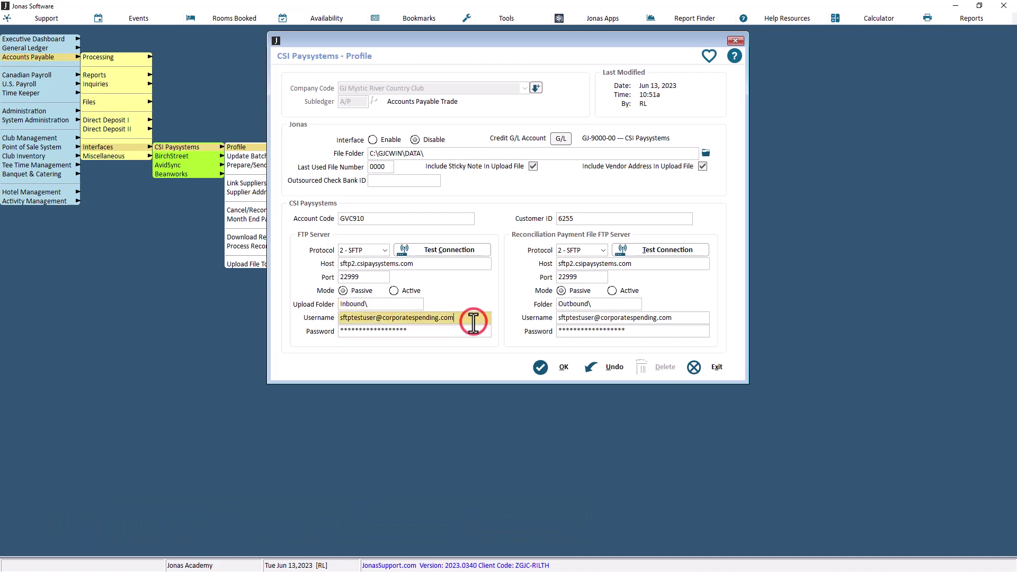
{"action": "left_click", "coordinate": [456, 330]}
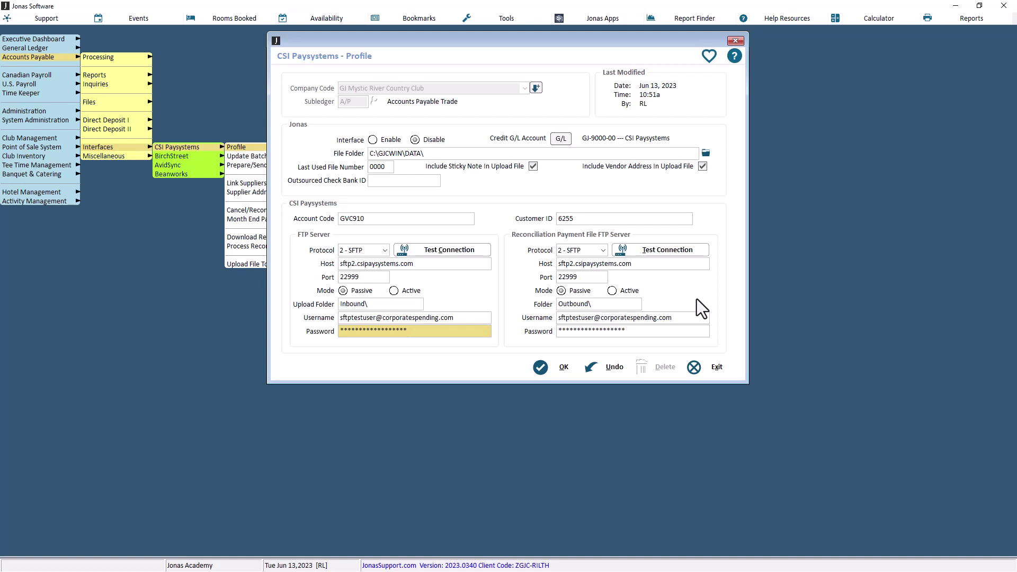
{"action": "key", "text": "ctrl+a"}
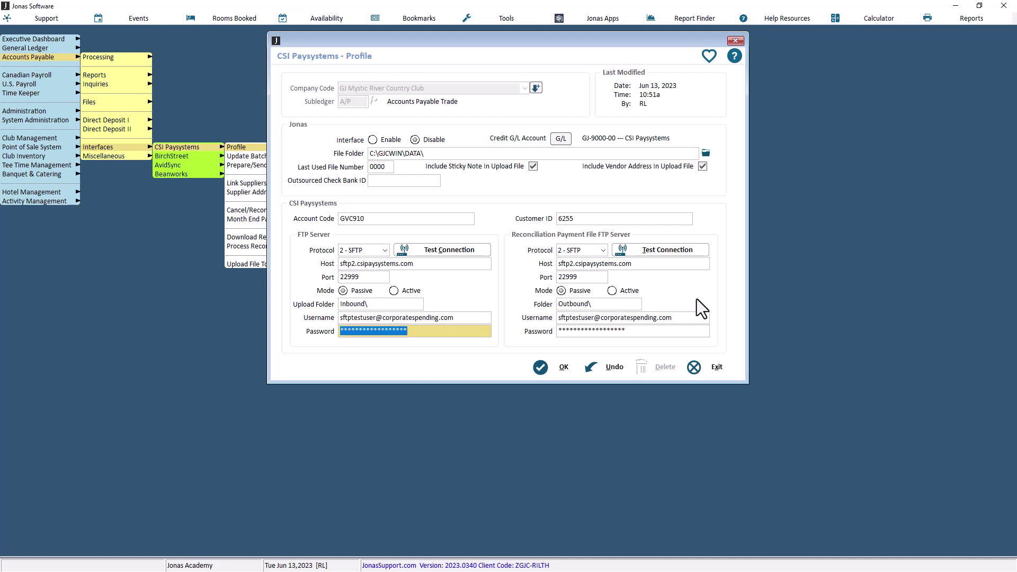
{"action": "left_click", "coordinate": [624, 303]}
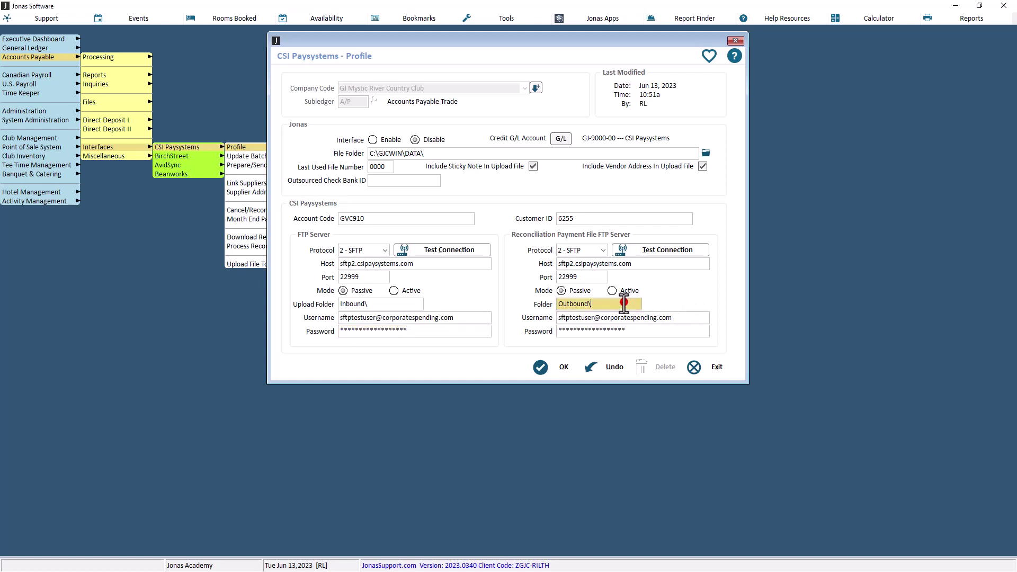
- Save the A/P profile, set its interface to Enable and save again, then open Accounts Payable Interfaces
{"action": "left_click", "coordinate": [537, 359]}
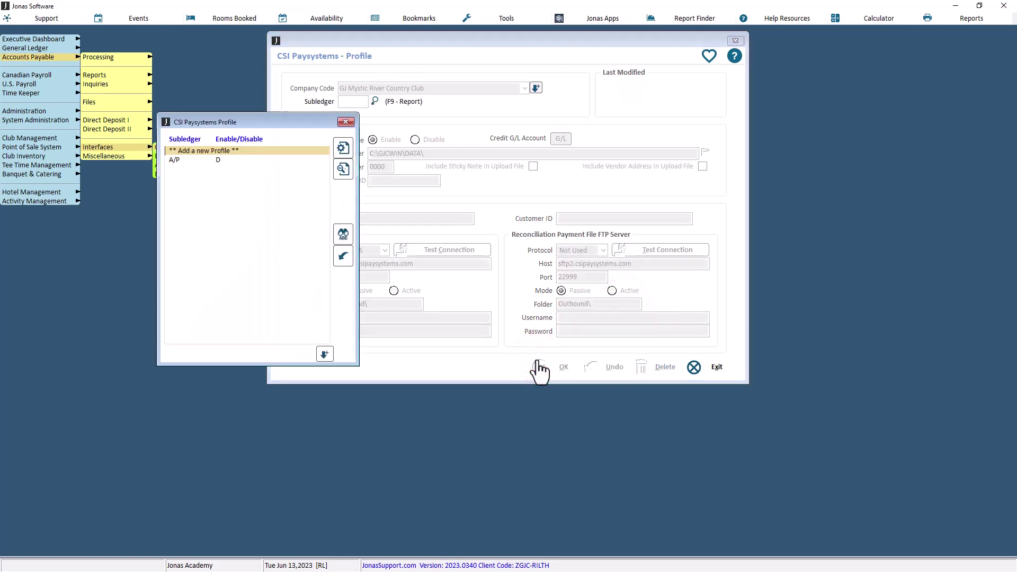
{"action": "double_click", "coordinate": [259, 161]}
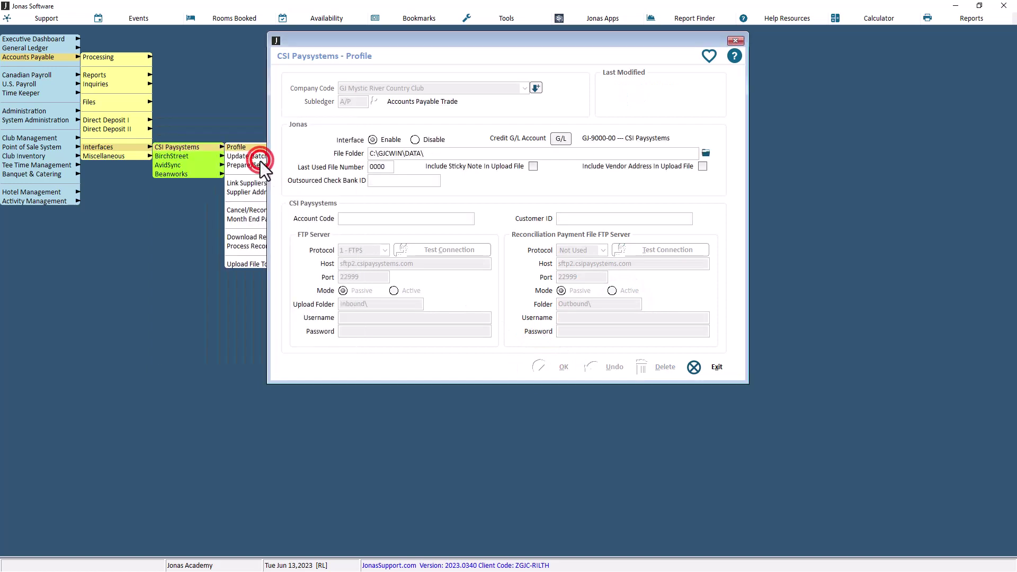
{"action": "left_click", "coordinate": [373, 140]}
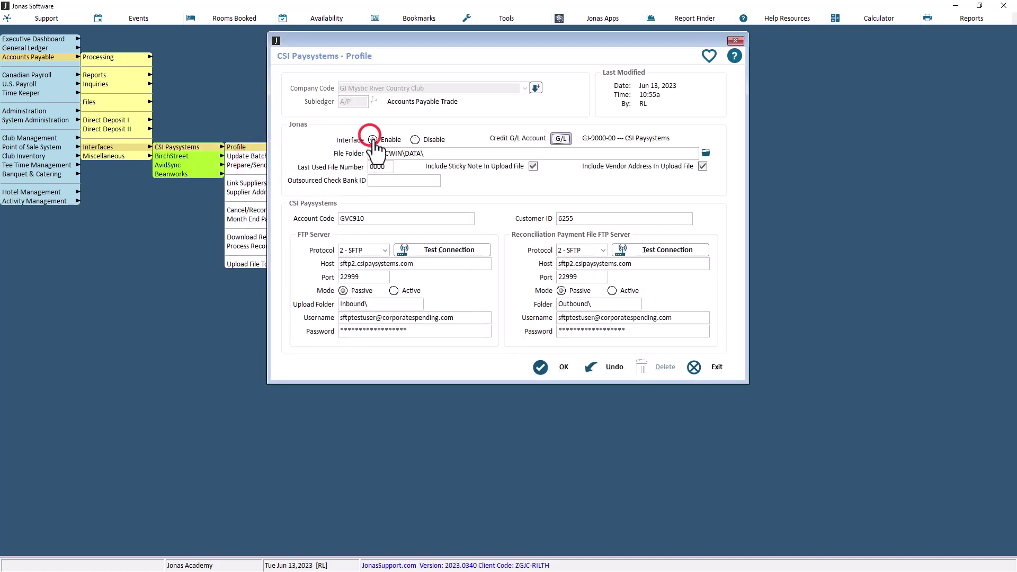
{"action": "left_click", "coordinate": [541, 367]}
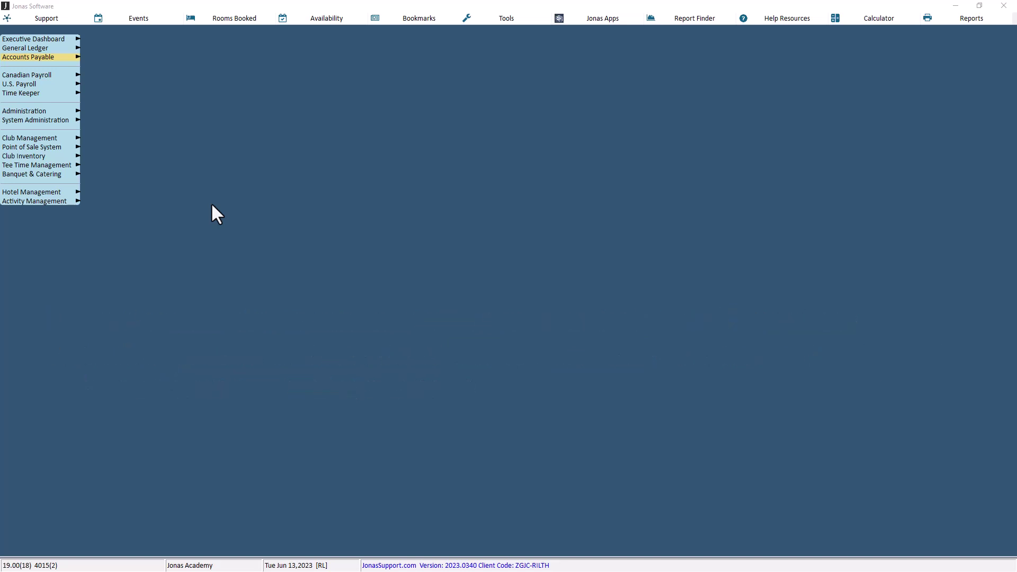
{"action": "left_click", "coordinate": [75, 54]}
{"action": "left_click", "coordinate": [125, 145]}
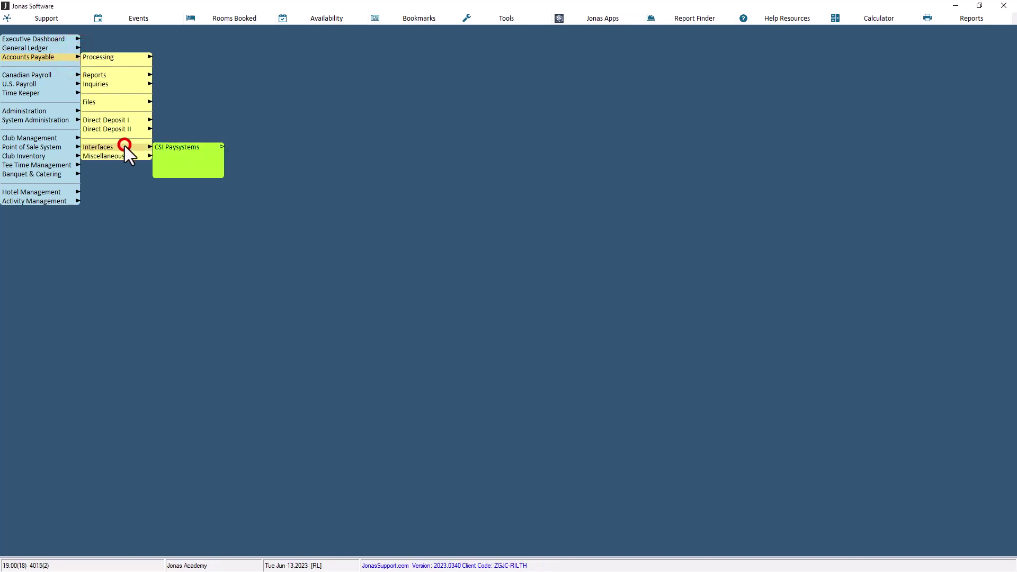
- Open CSI Paysystems Link Suppliers and choose the A/P subledger from the lookup
{"action": "left_click", "coordinate": [211, 147]}
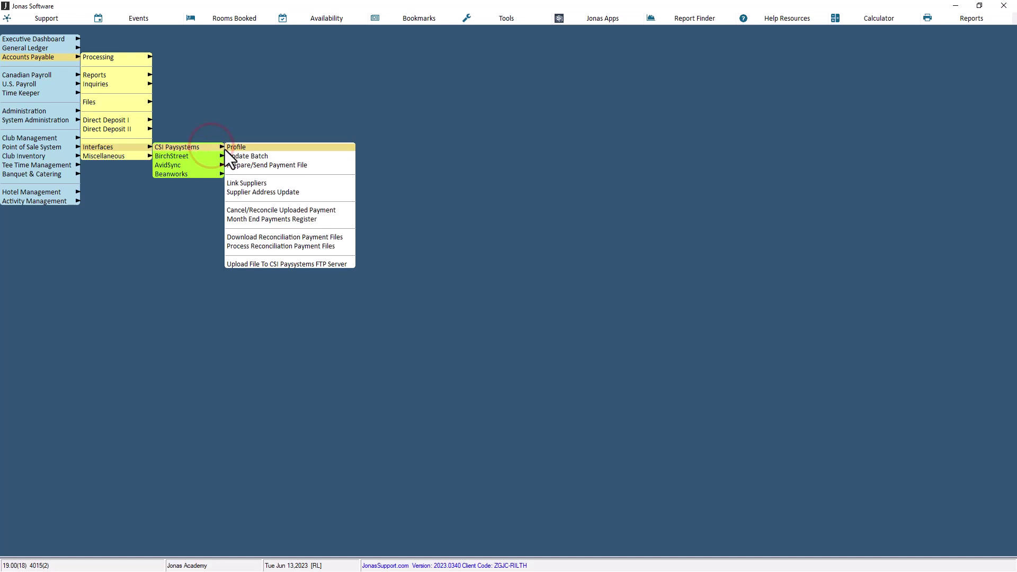
{"action": "left_click", "coordinate": [249, 181]}
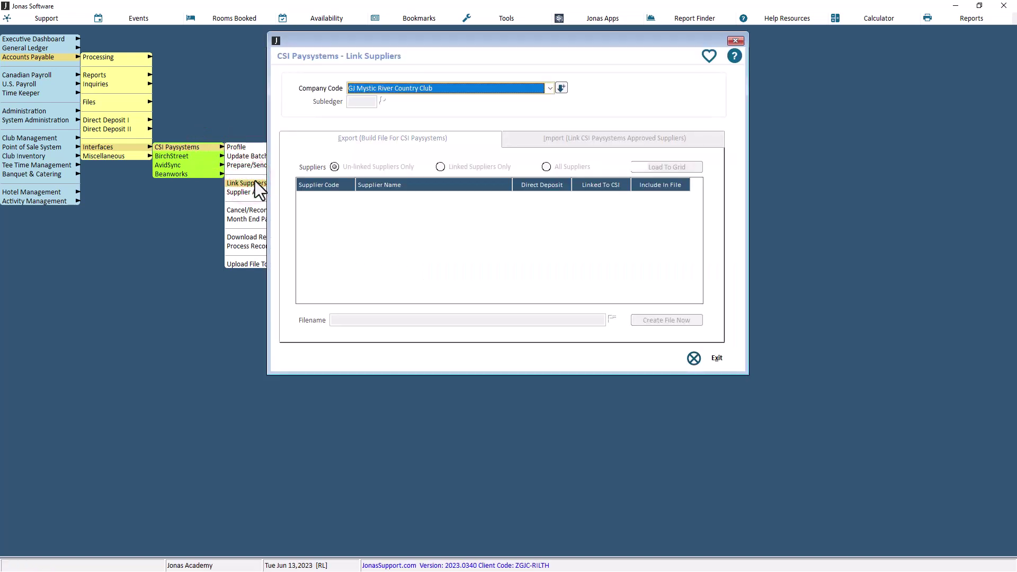
{"action": "left_click", "coordinate": [561, 89]}
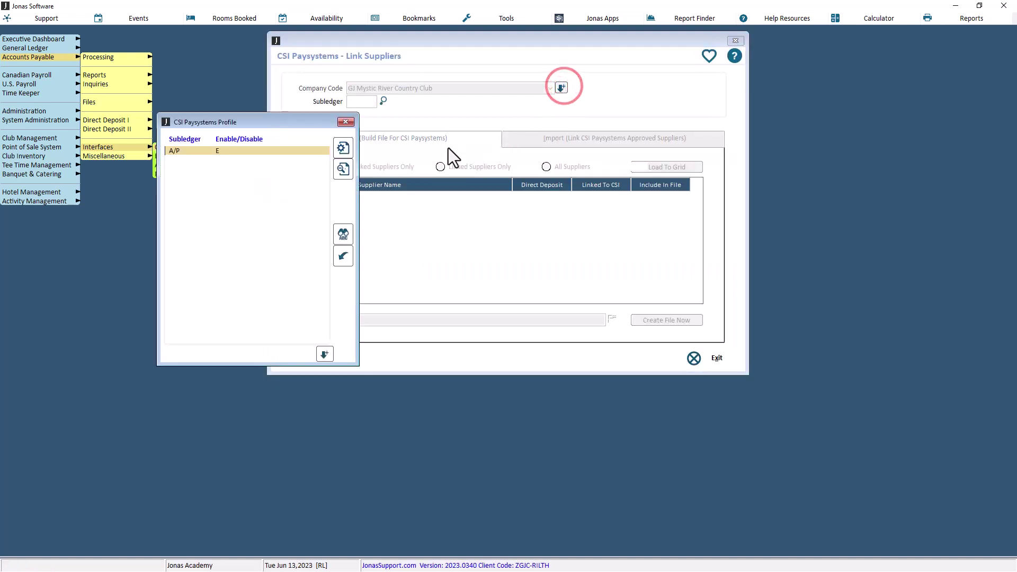
{"action": "double_click", "coordinate": [297, 151]}
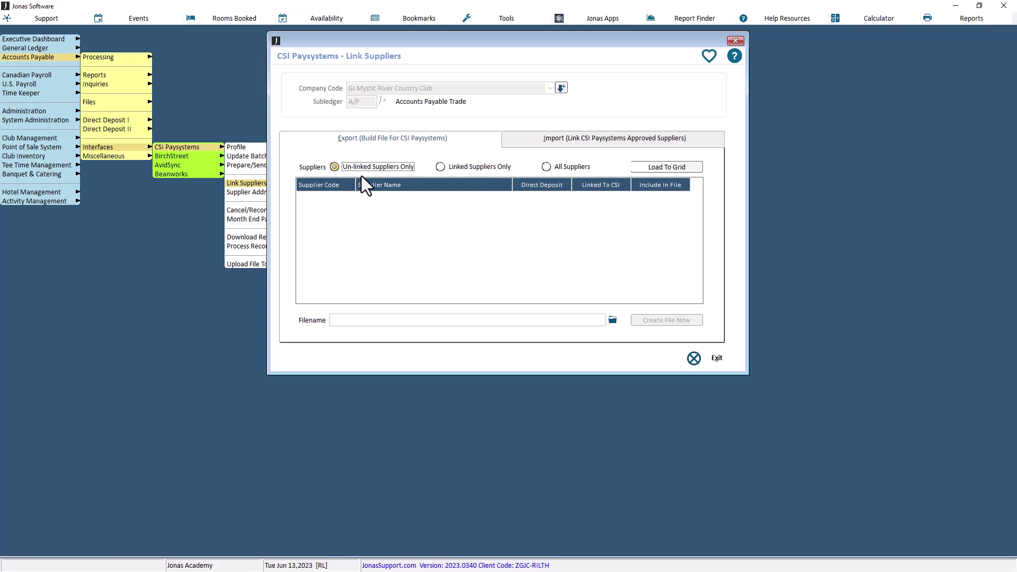
- Load all A/P suppliers into the grid and mark every one Include In File
{"action": "left_click", "coordinate": [546, 167]}
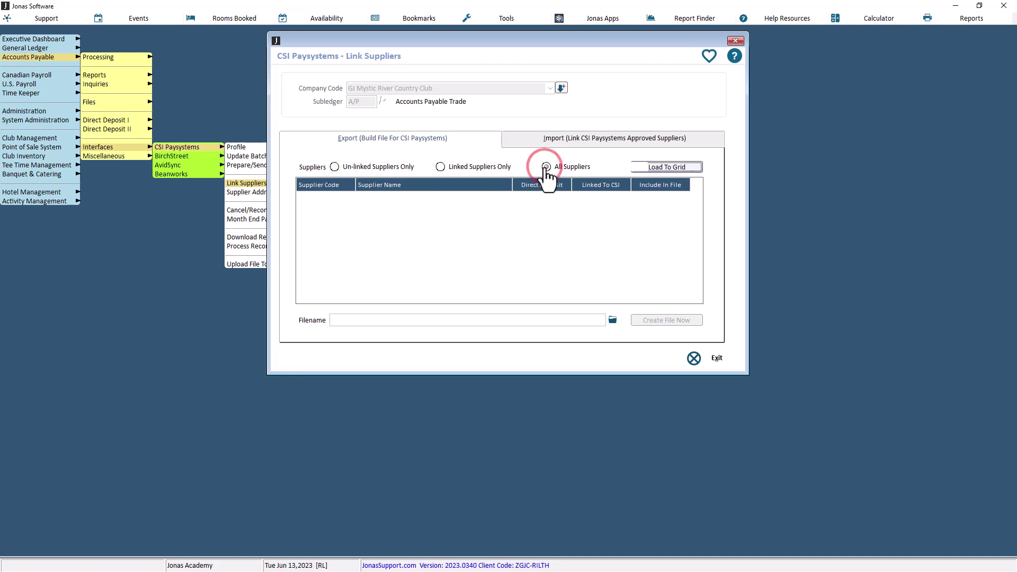
{"action": "left_click", "coordinate": [667, 168]}
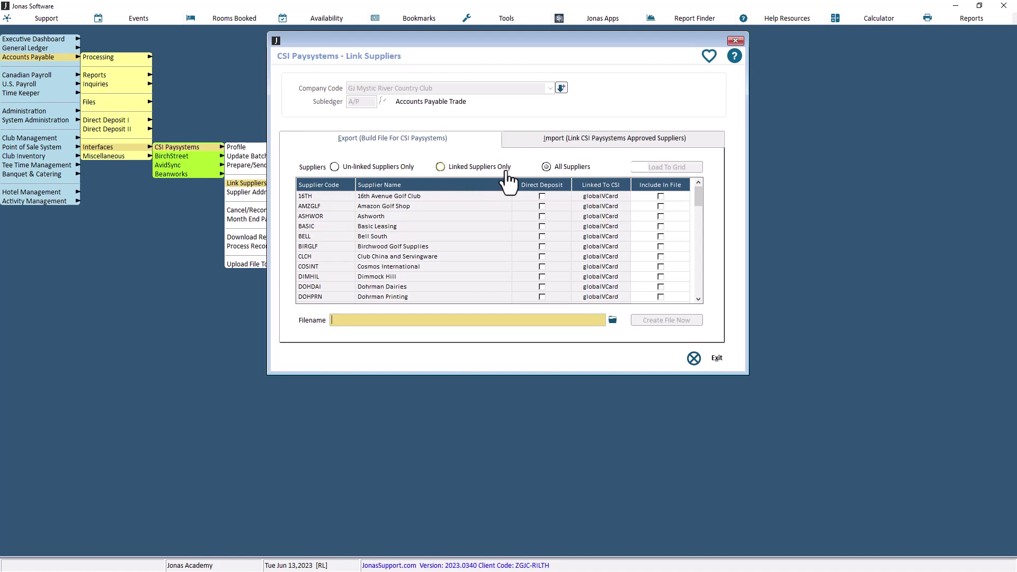
{"action": "left_click", "coordinate": [661, 197]}
{"action": "left_click", "coordinate": [661, 216]}
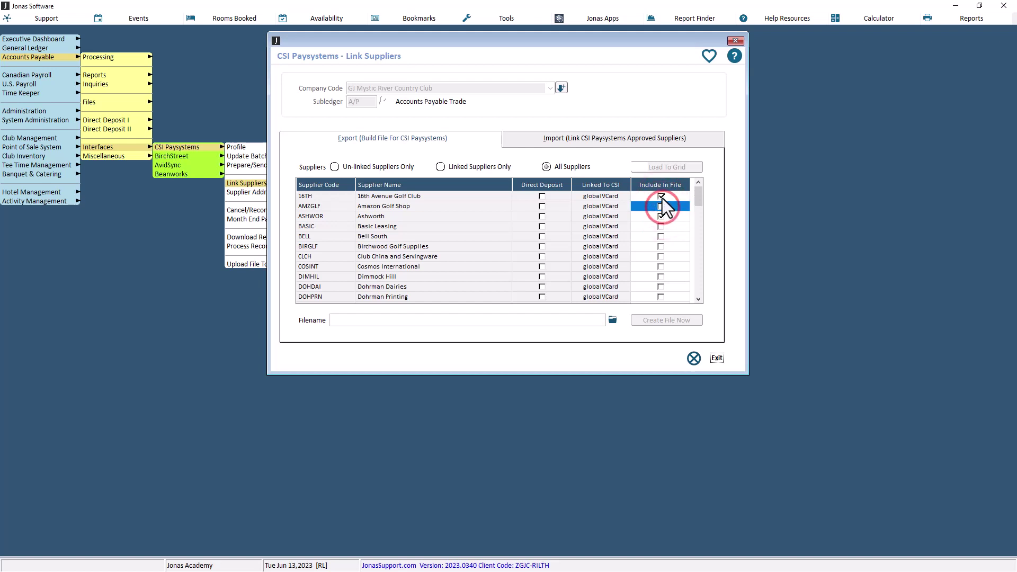
{"action": "right_click", "coordinate": [661, 198]}
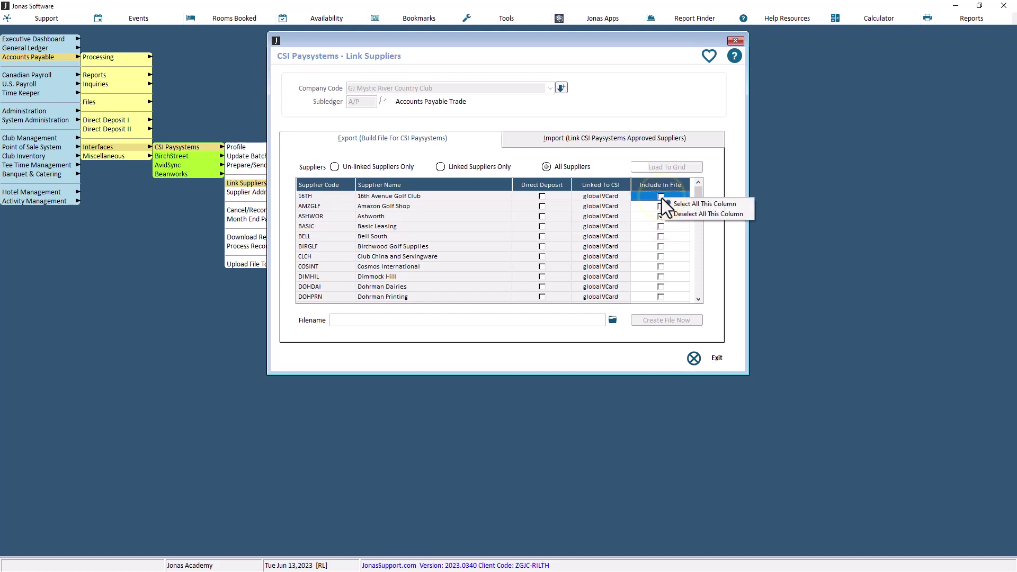
{"action": "left_click", "coordinate": [668, 203]}
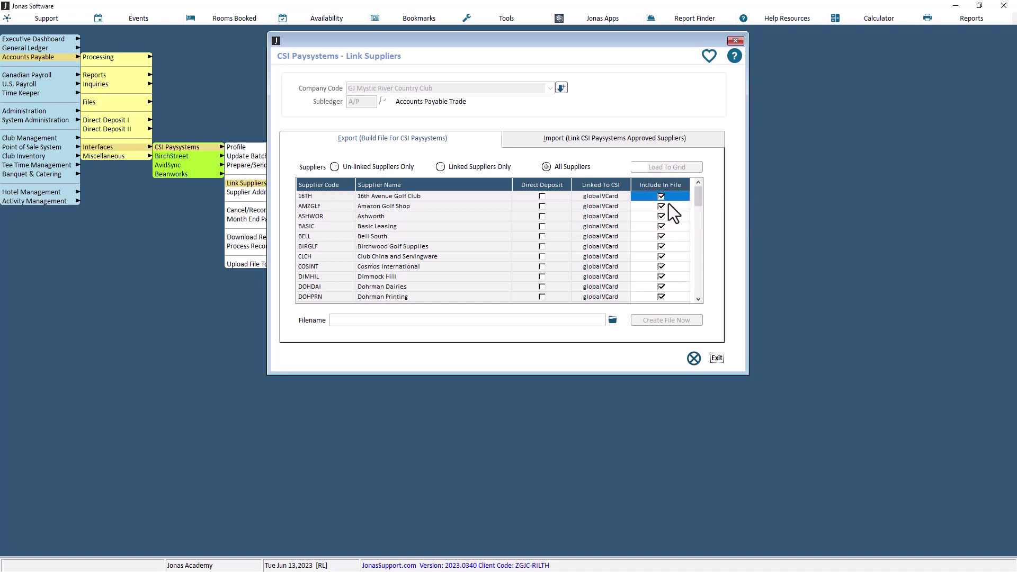
- Create the Suppliers.csv export file in the desktop CSI folder and view the output
{"action": "left_click", "coordinate": [481, 320]}
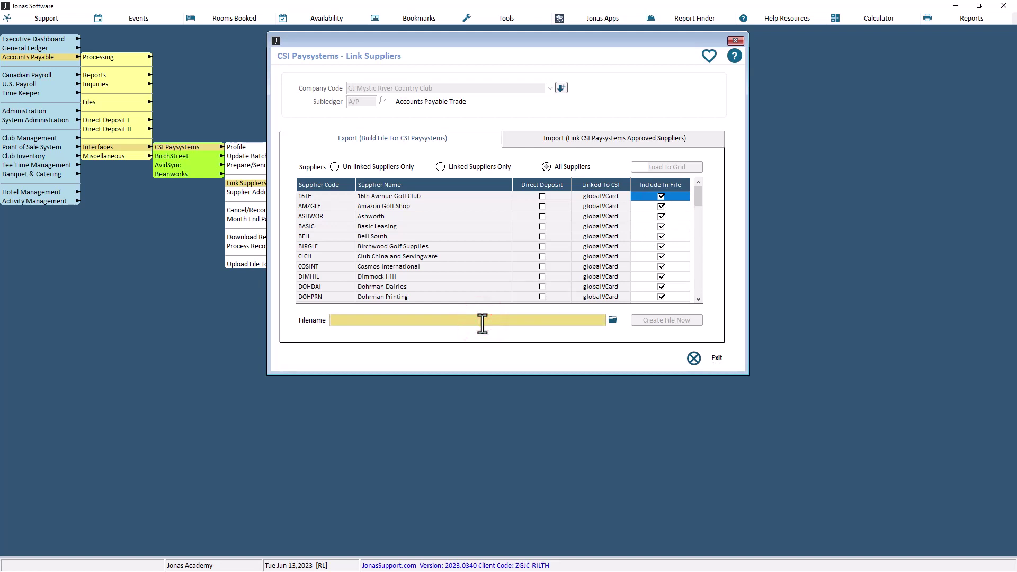
{"action": "type", "text": "C:\\Users\\rilth\\OneDrive - Jonas Software\\Desktop\\CSI\\Suppliers.csv"}
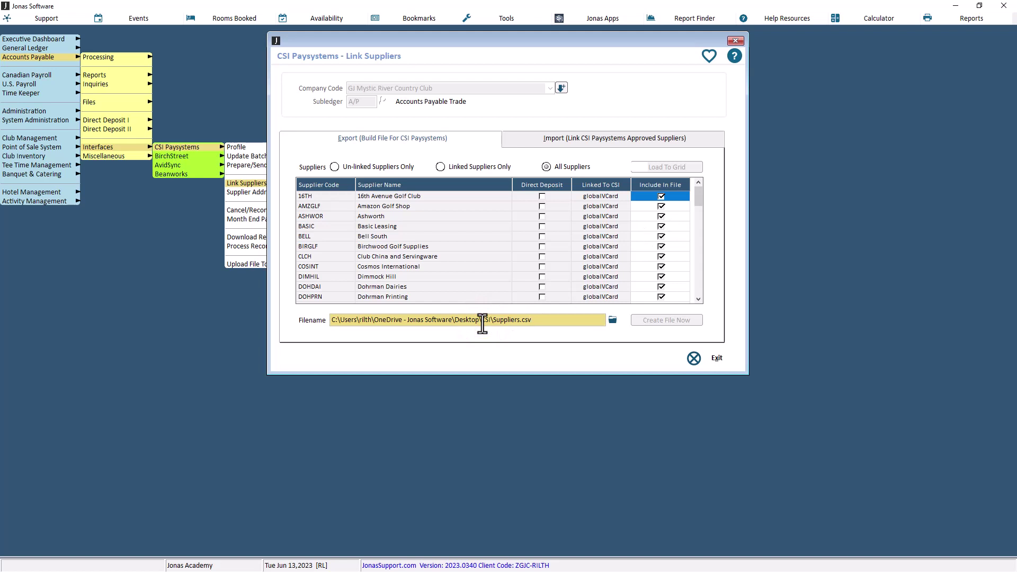
{"action": "key", "text": "Tab"}
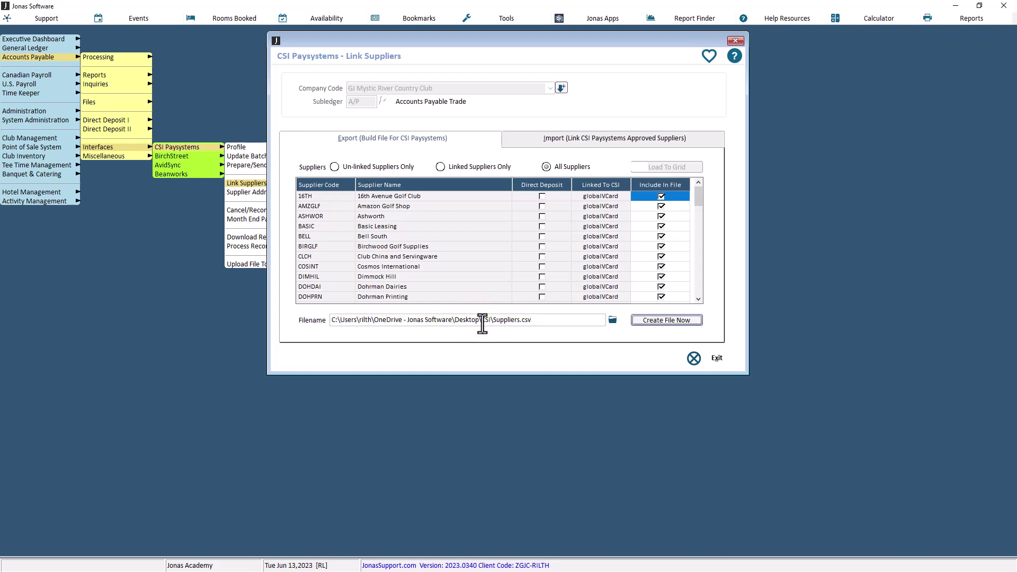
{"action": "left_click", "coordinate": [671, 320]}
{"action": "left_click", "coordinate": [672, 321]}
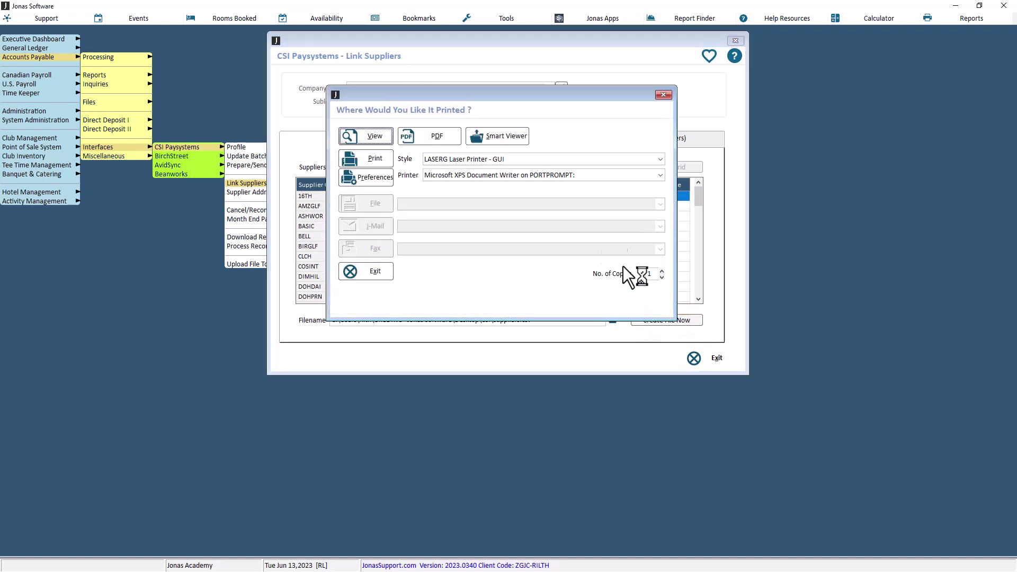
{"action": "left_click", "coordinate": [374, 138]}
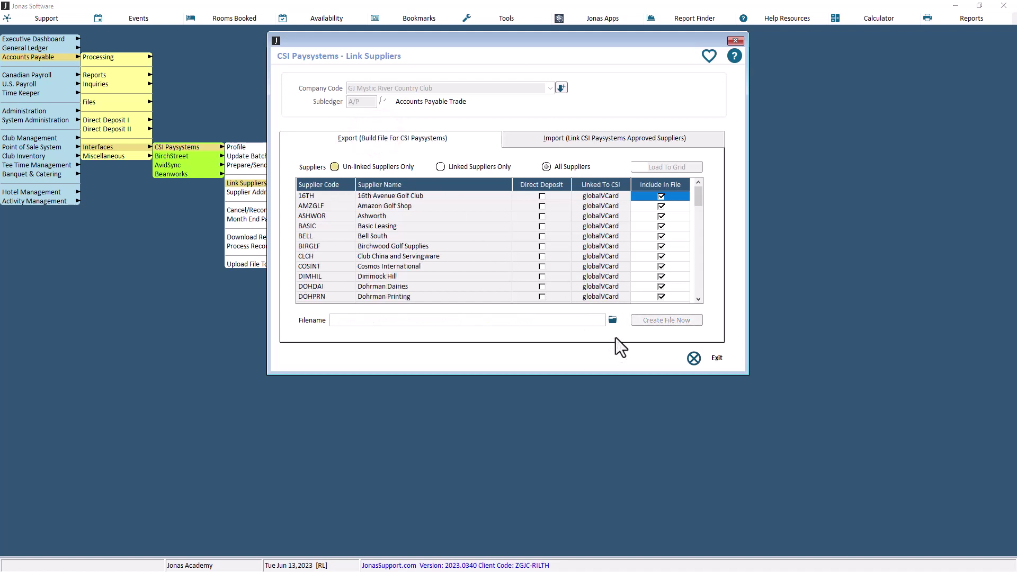
- Import the approved Suppliers.txt file and load its suppliers into the grid
{"action": "left_click", "coordinate": [618, 138]}
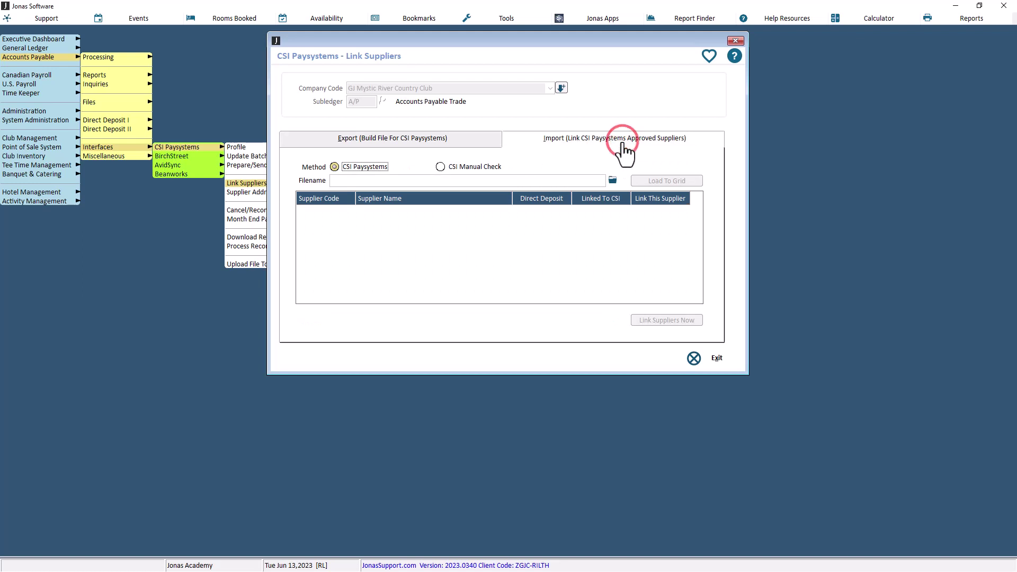
{"action": "left_click", "coordinate": [590, 180]}
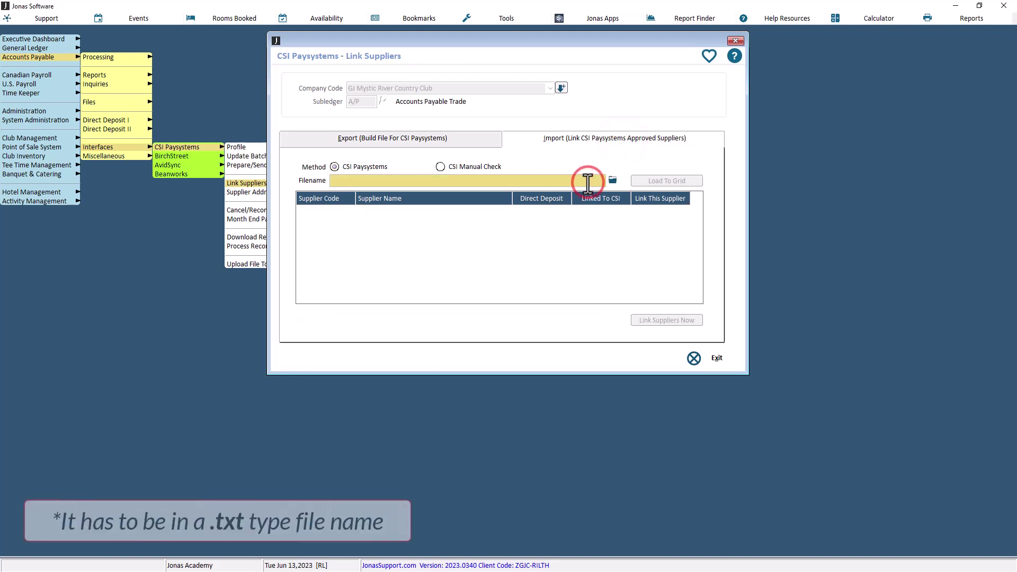
{"action": "type", "text": "C:\\Users\\rilth\\OneDrive - Jonas Software\\Desktop\\CSI\\Suppliers.txt"}
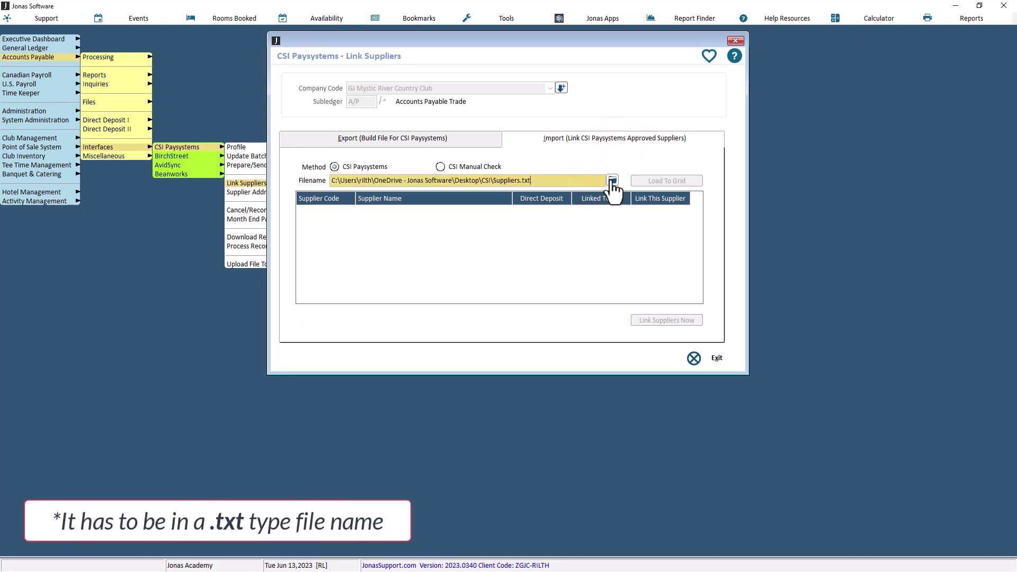
{"action": "key", "text": "Tab"}
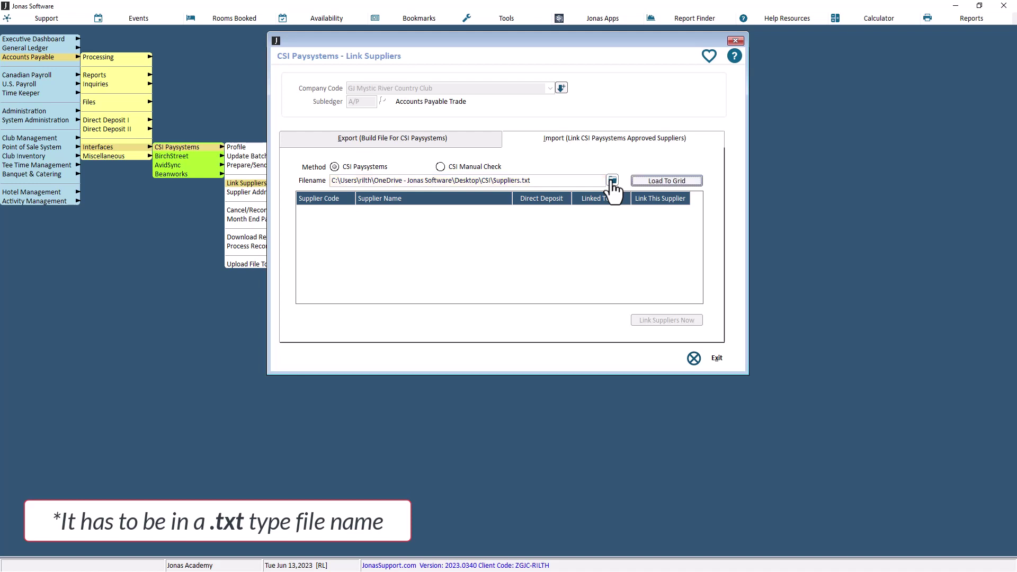
{"action": "left_click", "coordinate": [667, 181]}
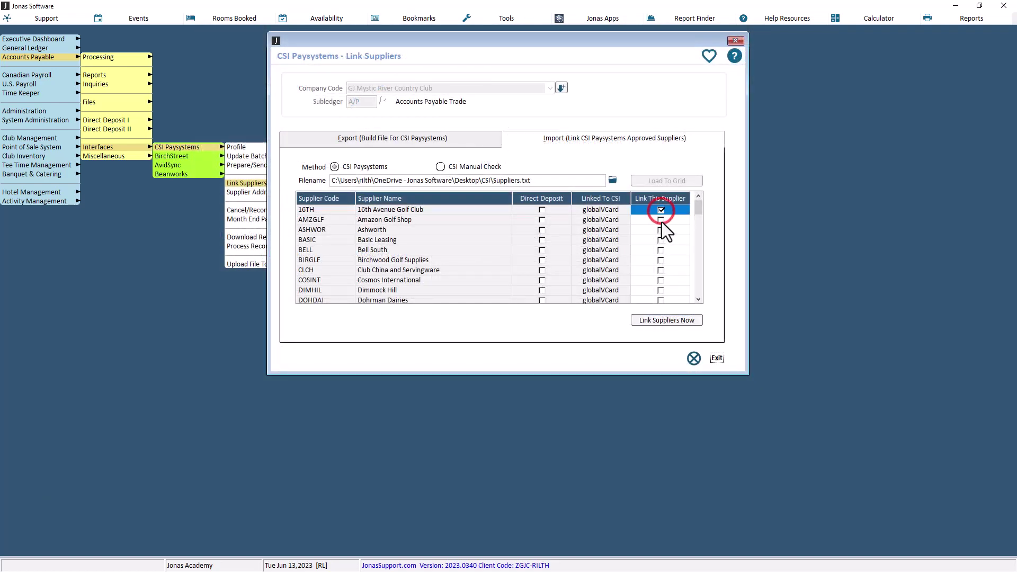
- Mark every imported supplier in the Link This Supplier column
{"action": "left_click", "coordinate": [661, 219]}
{"action": "left_click", "coordinate": [661, 229]}
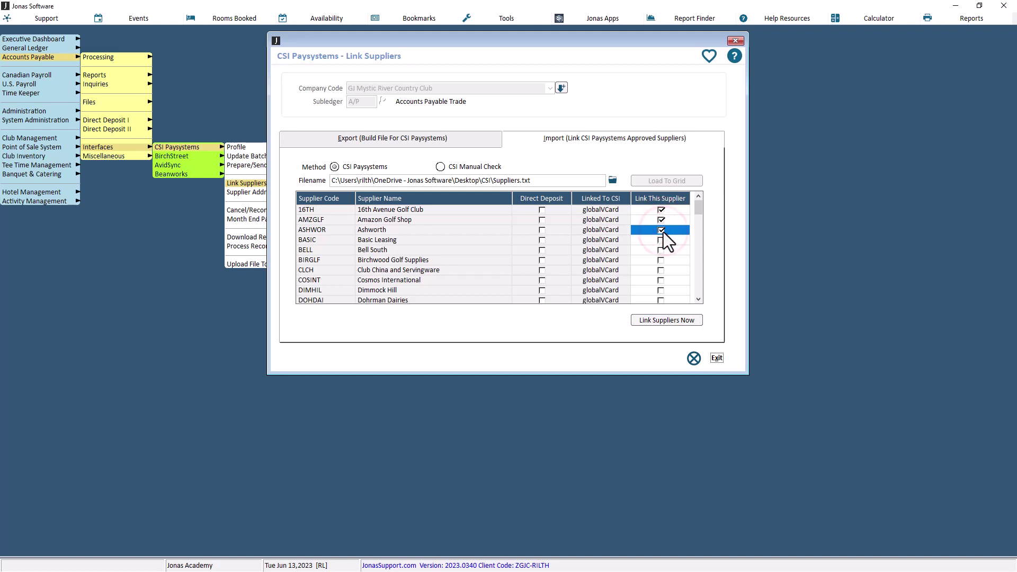
{"action": "right_click", "coordinate": [663, 240]}
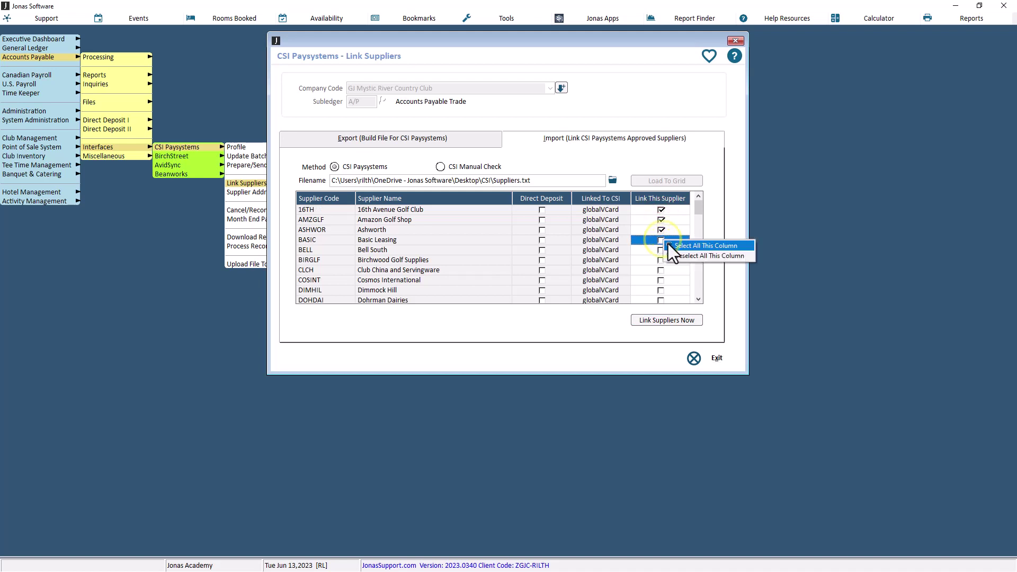
{"action": "left_click", "coordinate": [669, 245]}
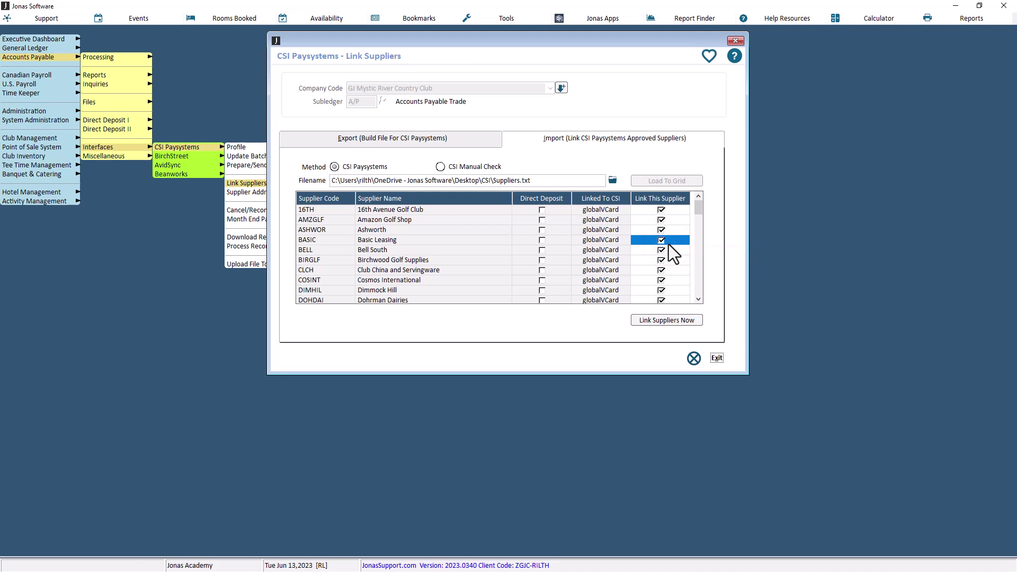
- Link the marked suppliers to CSI Paysystems, viewing the report of 60 suppliers linked
{"action": "left_click", "coordinate": [677, 319]}
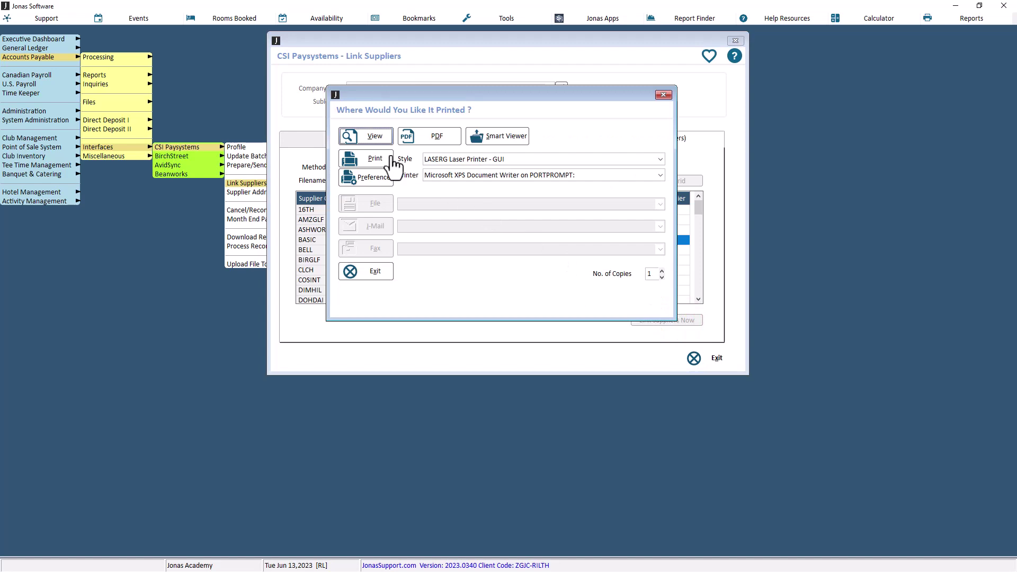
{"action": "left_click", "coordinate": [365, 137]}
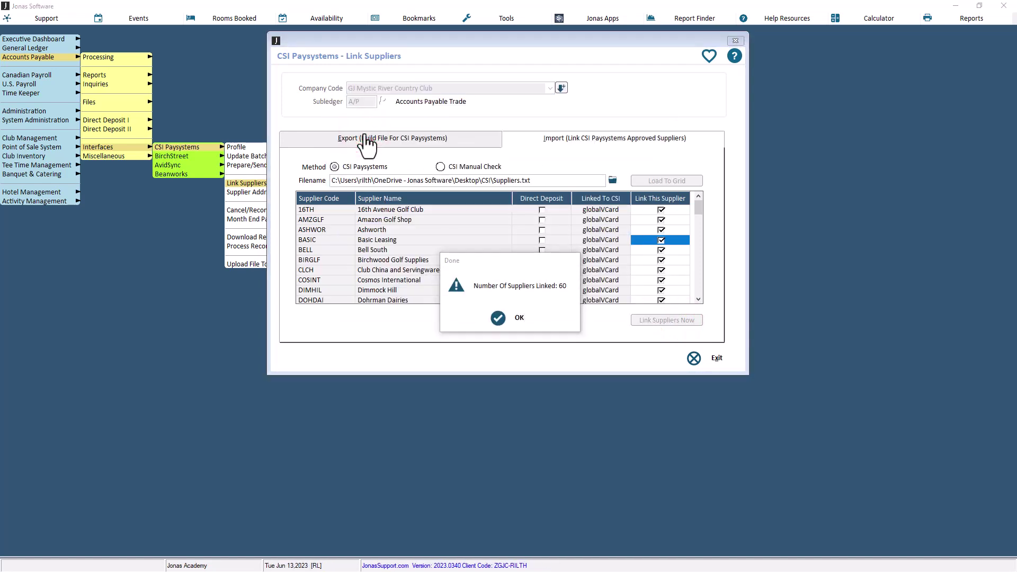
{"action": "left_click", "coordinate": [519, 316]}
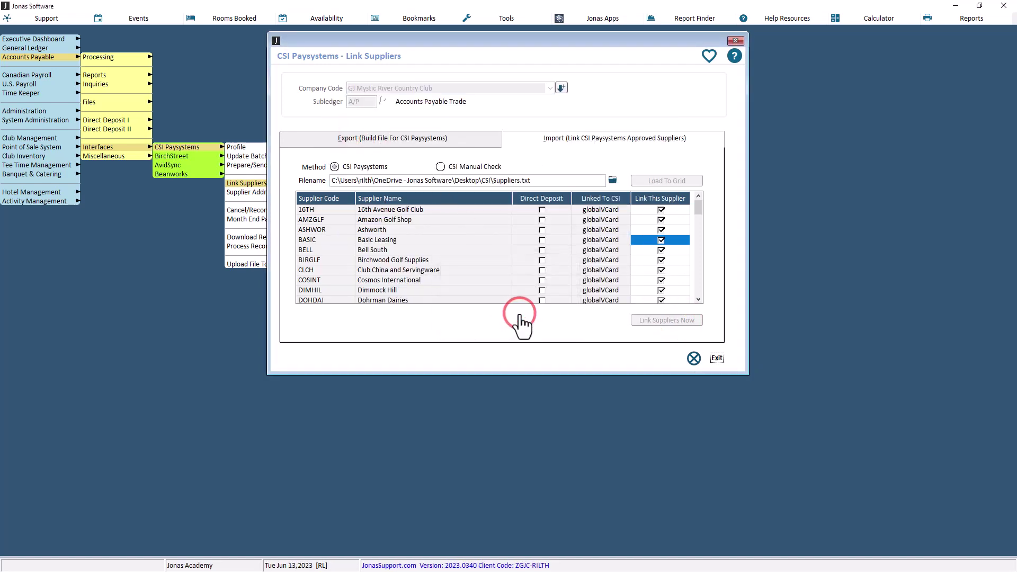